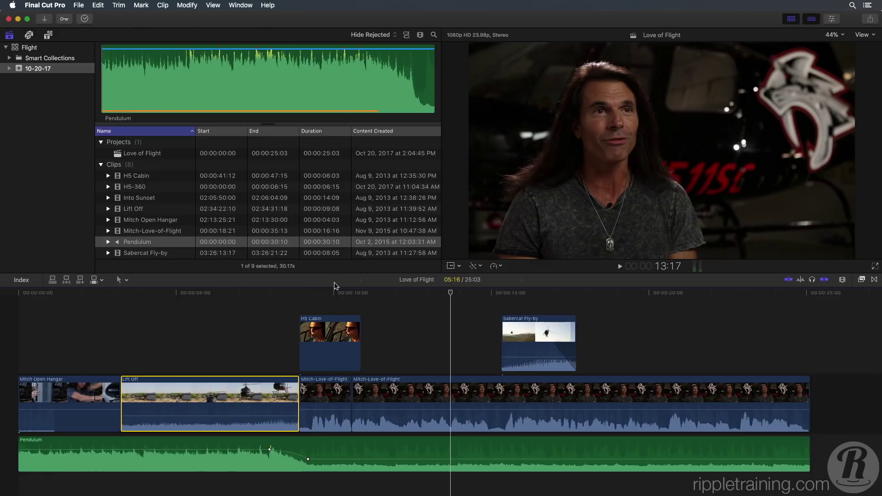
# Step: Park the playhead near 11 seconds and browse Lower Thirds titles down to the News group
pyautogui.click(383, 293)
pyautogui.moveTo(384, 296); pyautogui.dragTo(369, 301)
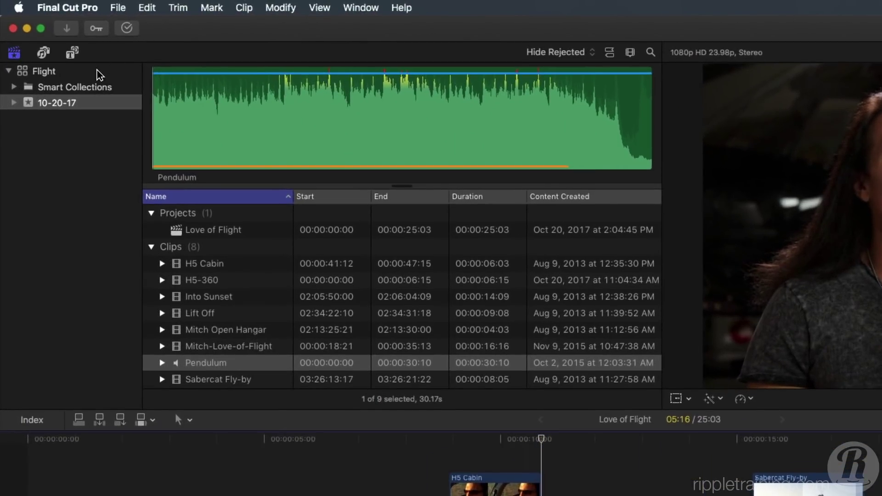
pyautogui.click(72, 53)
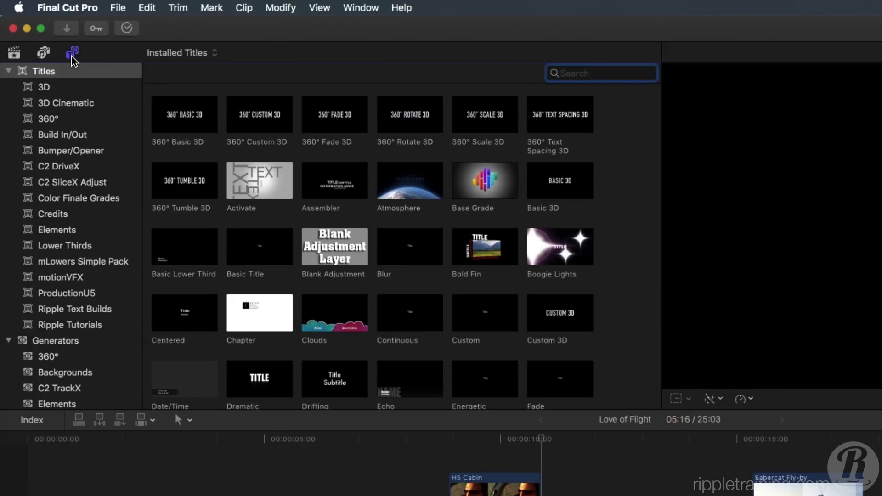
pyautogui.click(101, 248)
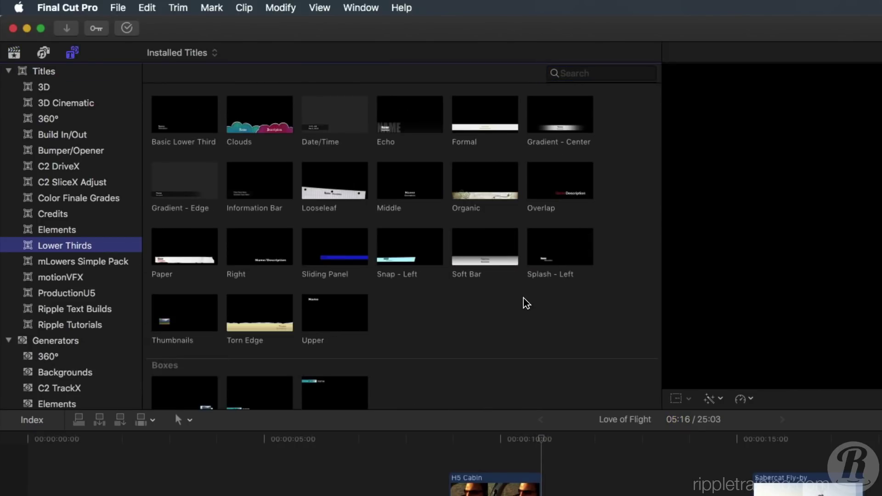
pyautogui.scroll(-15, 527, 303)
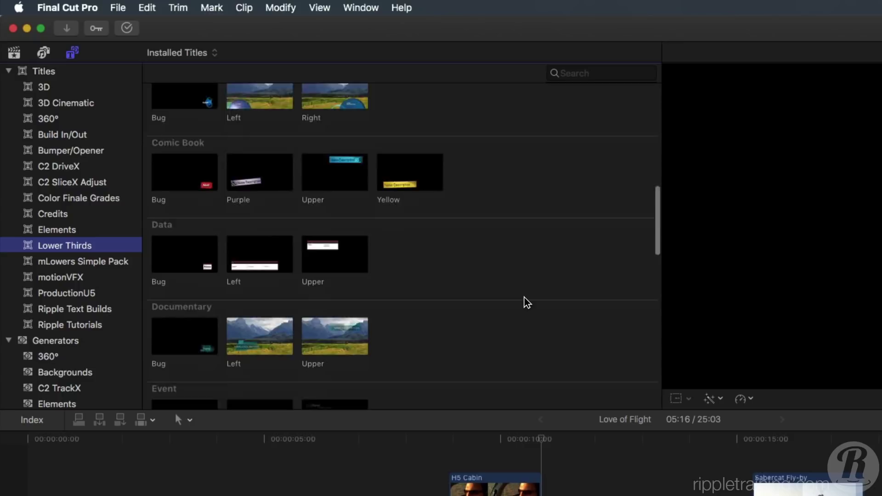
pyautogui.scroll(-15, 527, 303)
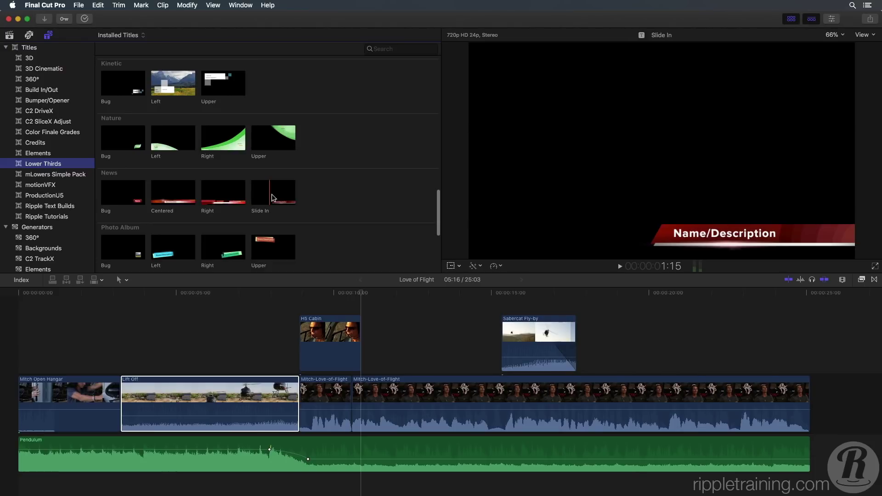
# Step: Place a Slide In lower third at the playhead, retyped with the interviewee's name and H5 Productions
pyautogui.click(271, 197)
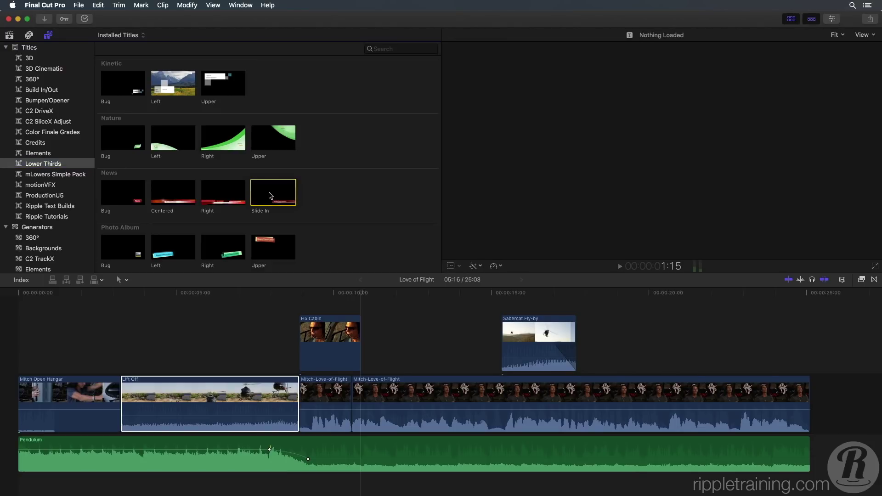
pyautogui.moveTo(272, 196); pyautogui.dragTo(368, 340)
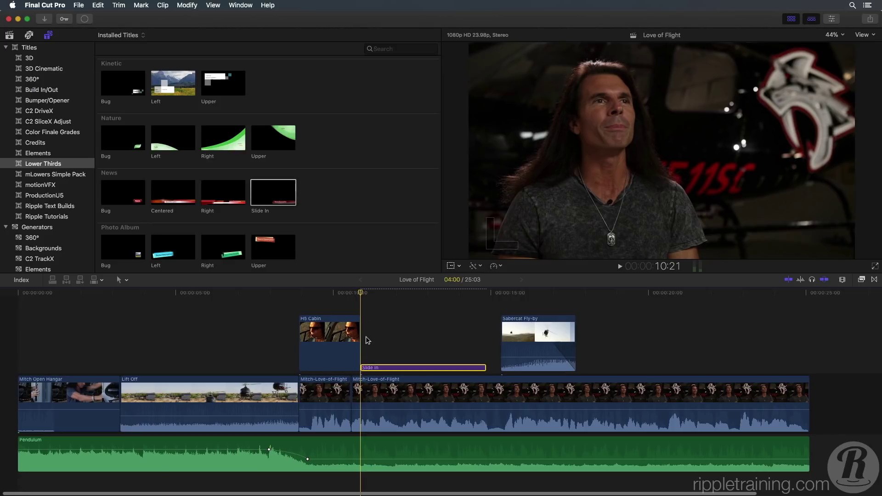
pyautogui.click(419, 319)
pyautogui.doubleClick(706, 235)
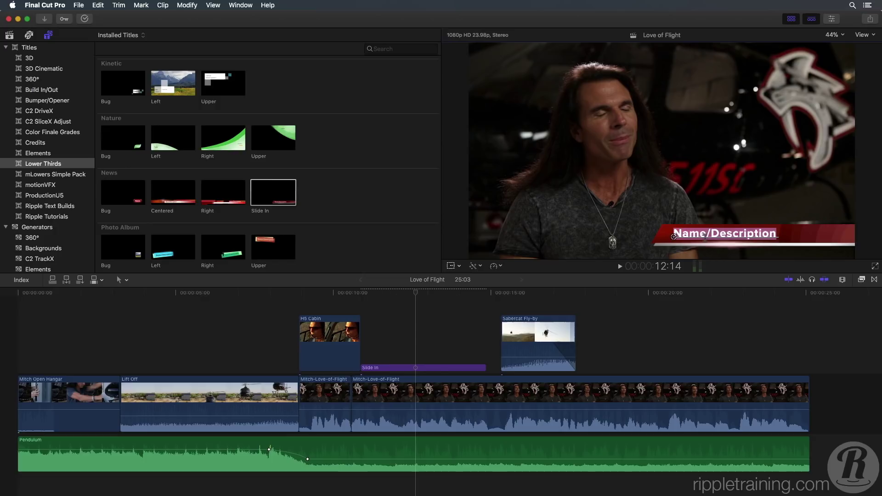
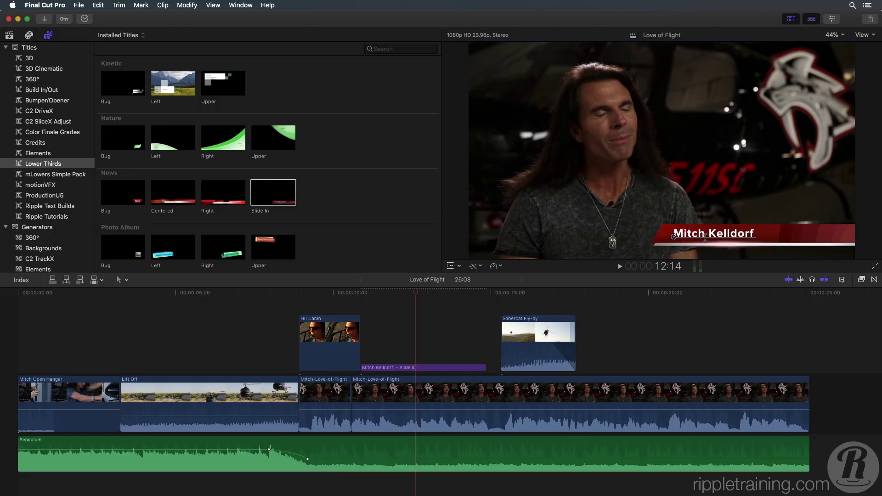
pyautogui.write(' - H5 Productions')
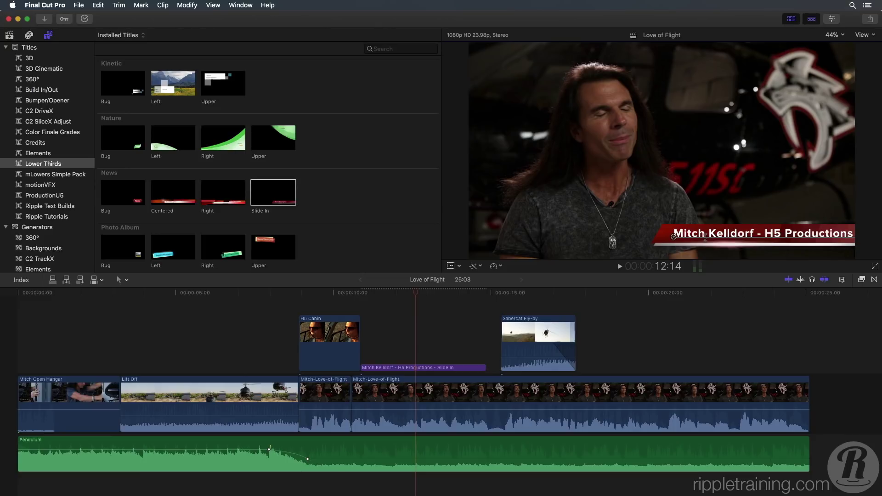
# Step: Trim the title clip's end shorter and play back the lower third
pyautogui.click(483, 368)
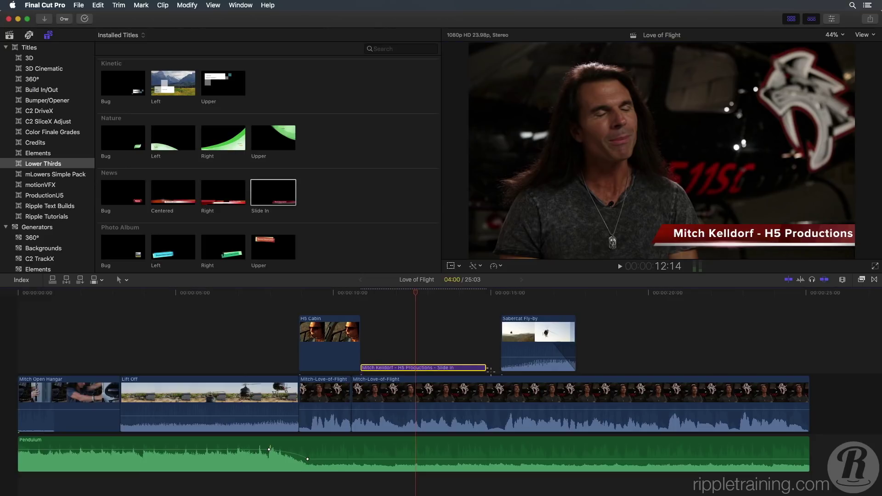
pyautogui.click(490, 370)
pyautogui.moveTo(490, 372); pyautogui.dragTo(469, 371)
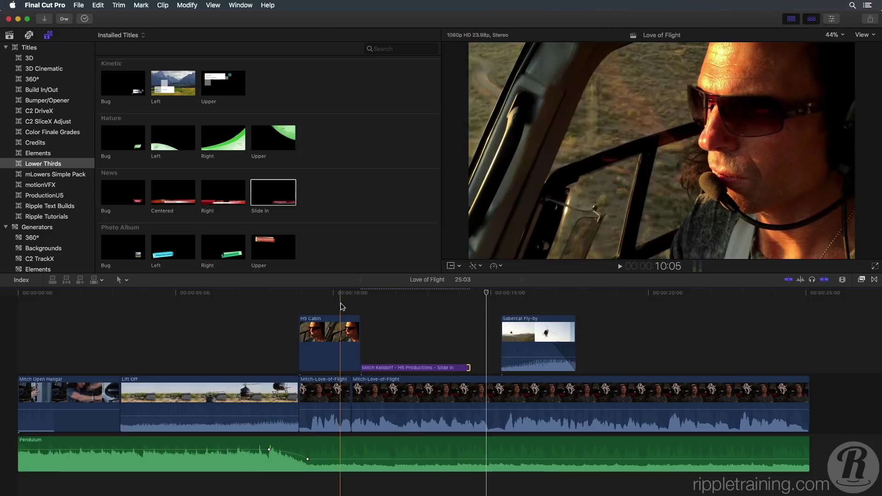
pyautogui.press('space')
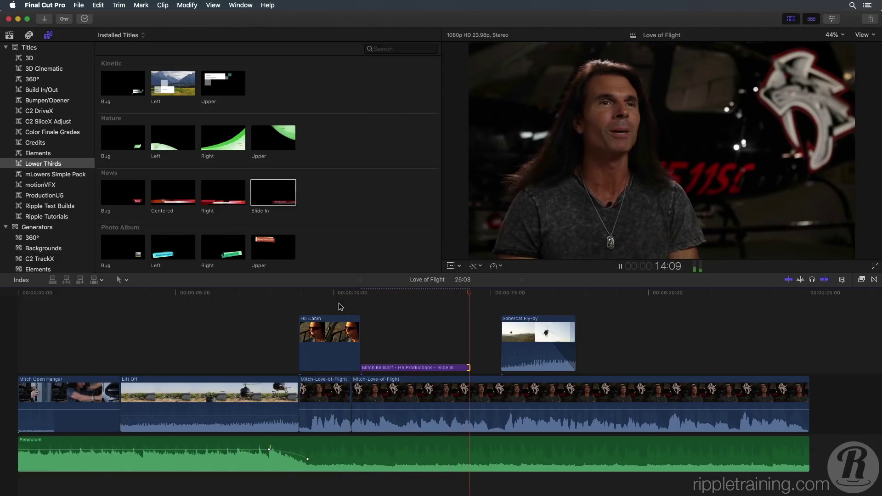
pyautogui.press('space')
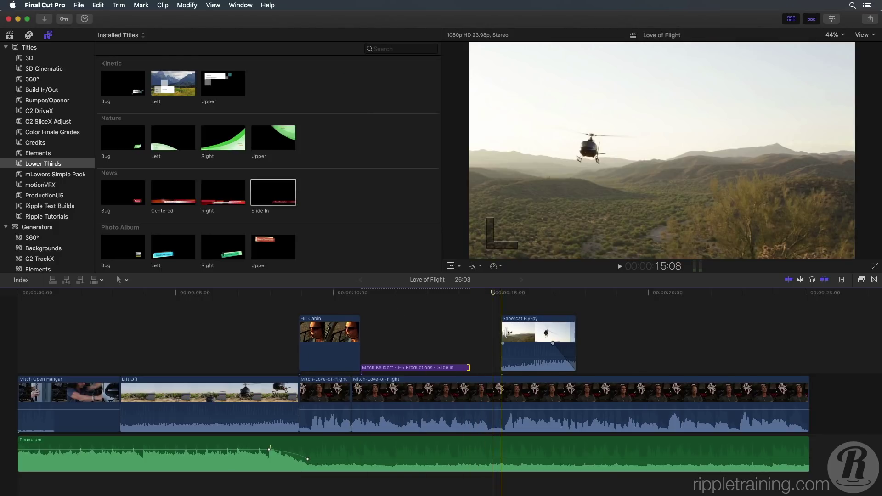
# Step: Add a cross dissolve at the start edit of Sabercat Fly-by
pyautogui.click(502, 345)
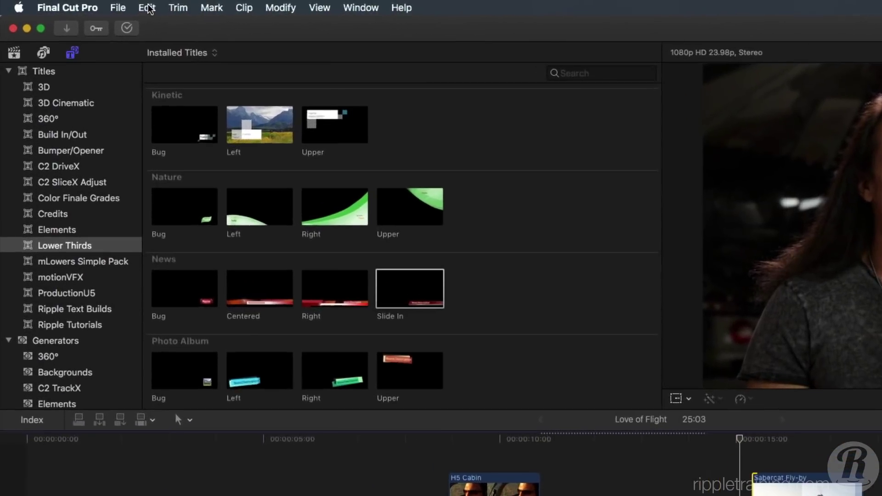
pyautogui.click(99, 5)
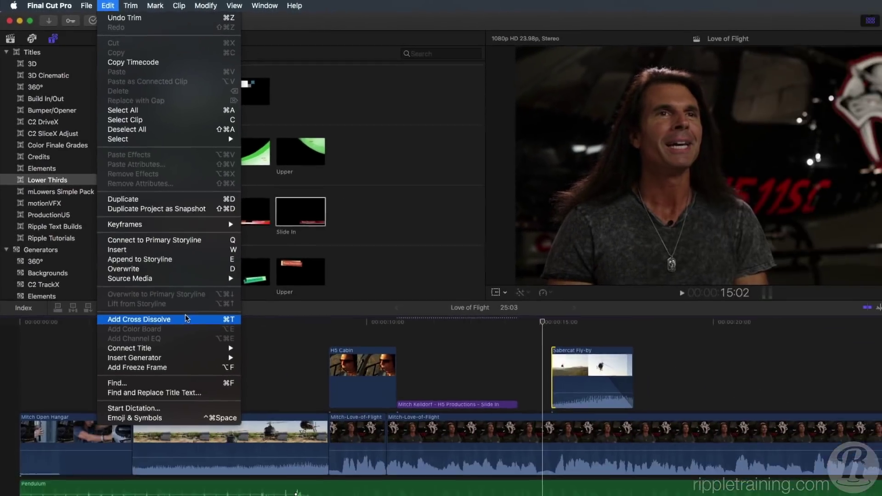
pyautogui.click(186, 318)
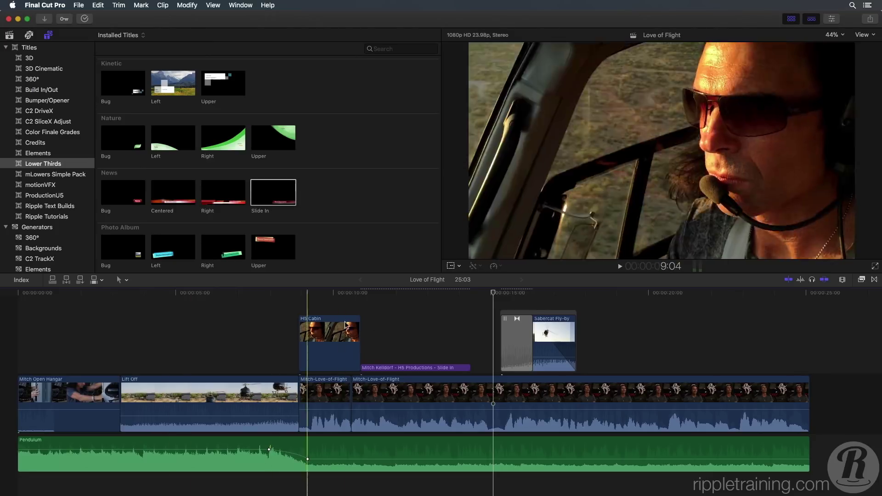
# Step: Shorten the cross dissolve to about 12 frames and play it back
pyautogui.click(533, 344)
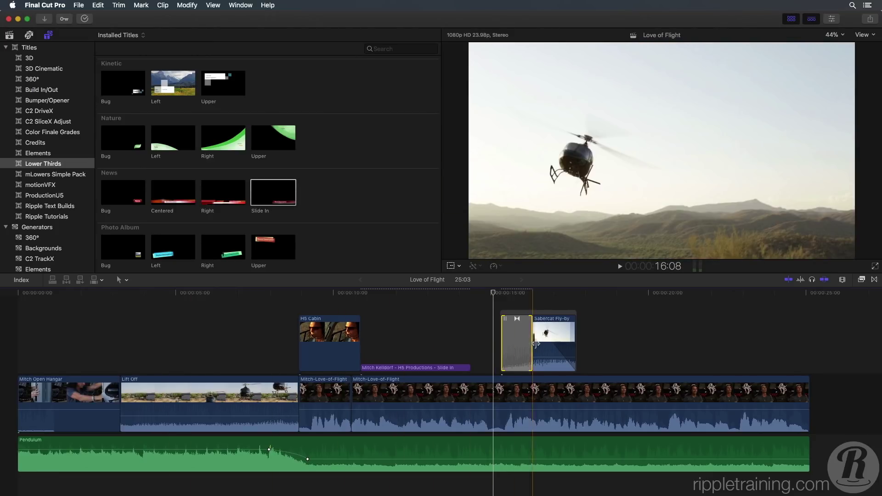
pyautogui.moveTo(535, 344); pyautogui.dragTo(520, 341)
pyautogui.click(482, 317)
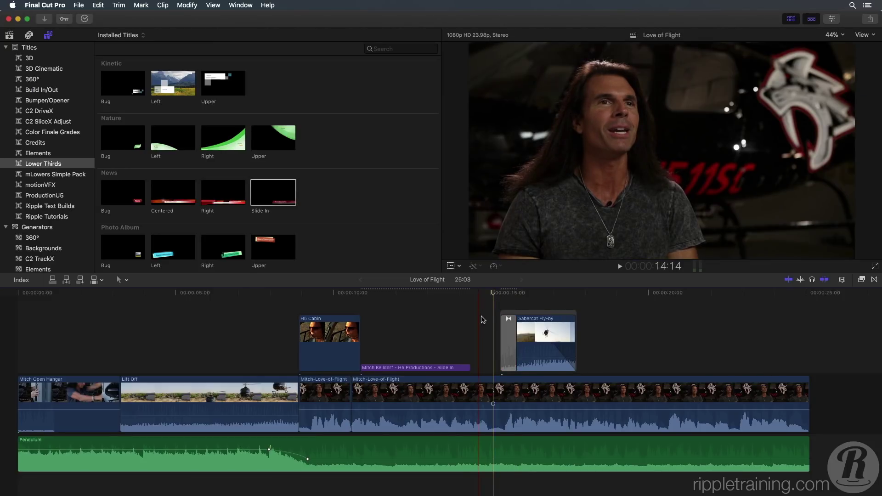
pyautogui.press('space')
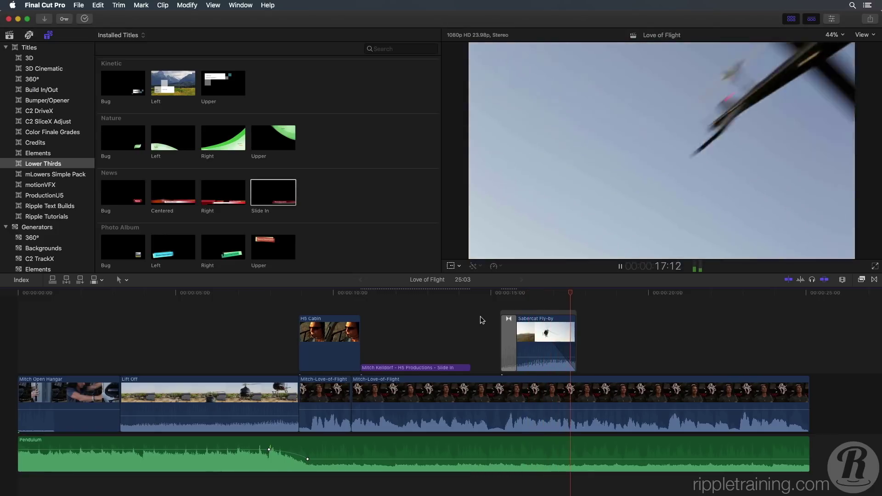
pyautogui.press('space')
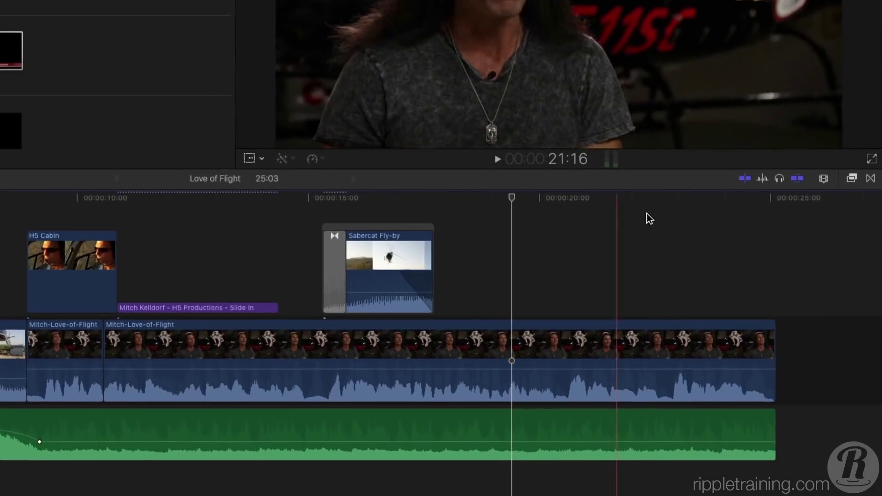
# Step: Drop the Movements Page Curl transition onto the Mitch Open Hangar/Lift Off edit and play from the start
pyautogui.click(873, 174)
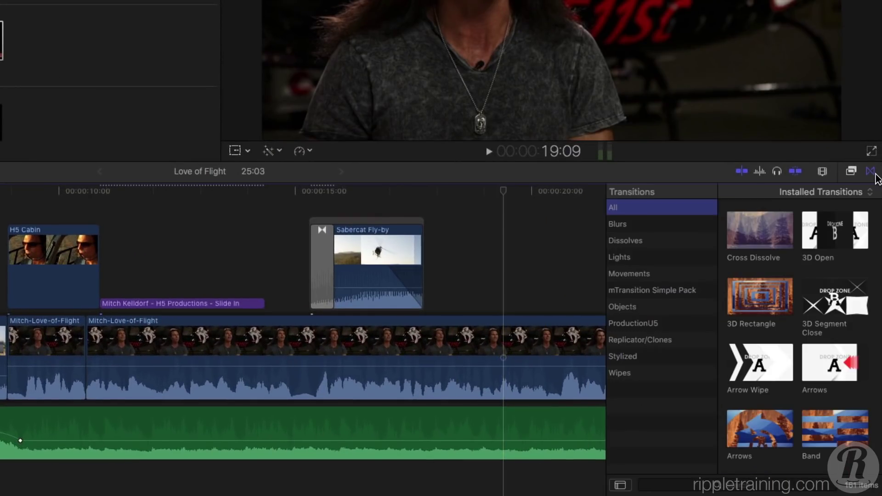
pyautogui.click(675, 276)
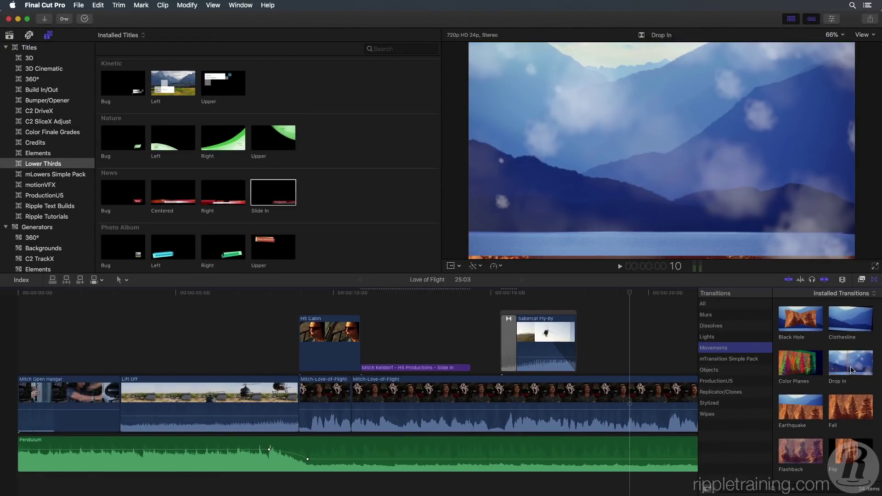
pyautogui.scroll(-5, 848, 370)
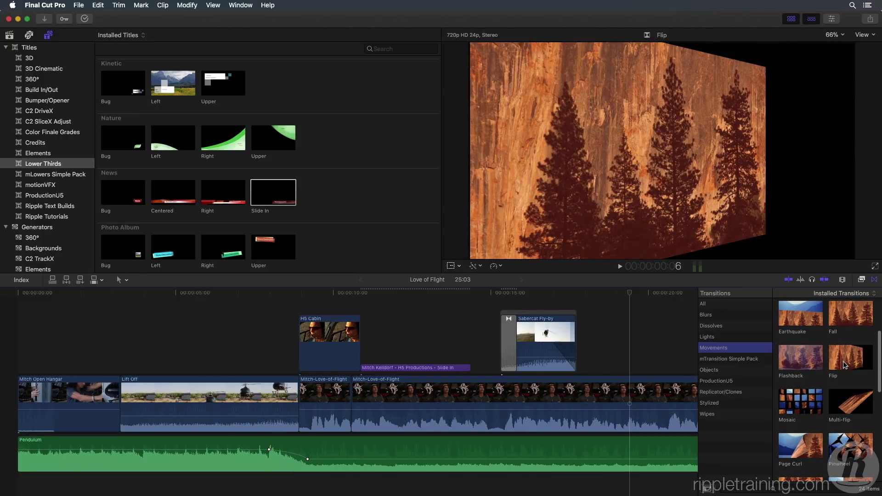
pyautogui.click(804, 445)
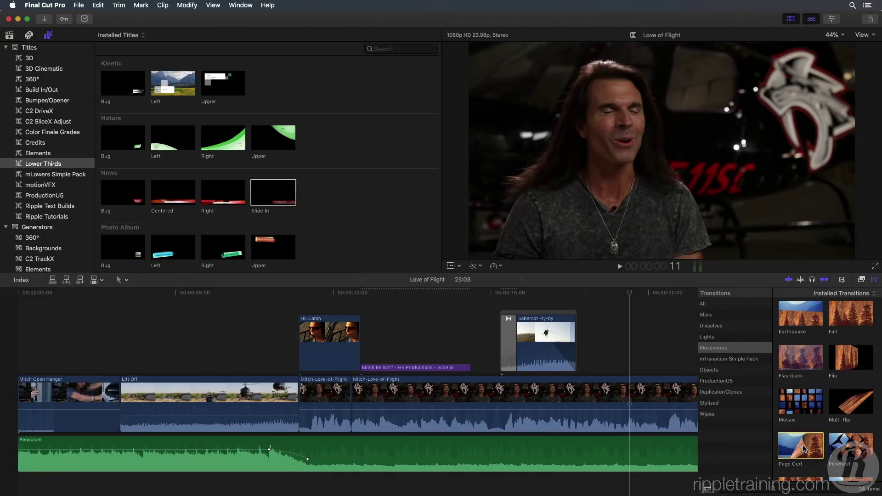
pyautogui.moveTo(804, 445); pyautogui.dragTo(107, 405)
pyautogui.press('Home')
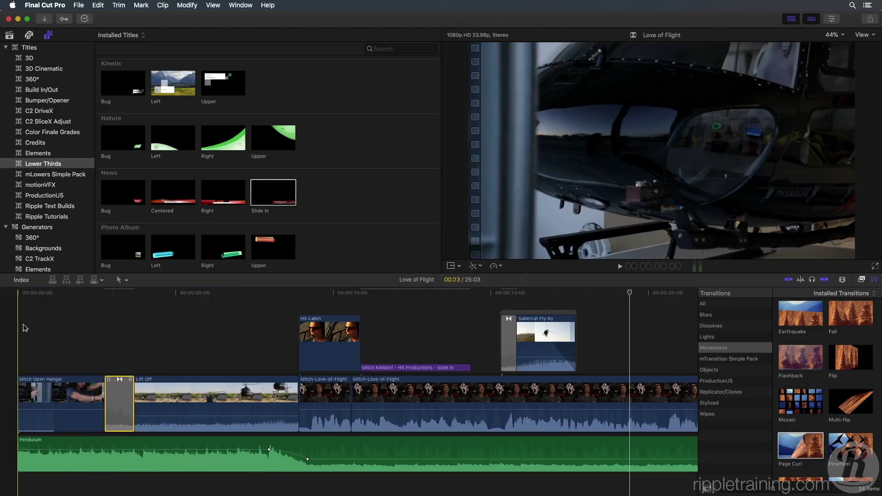
pyautogui.press('space')
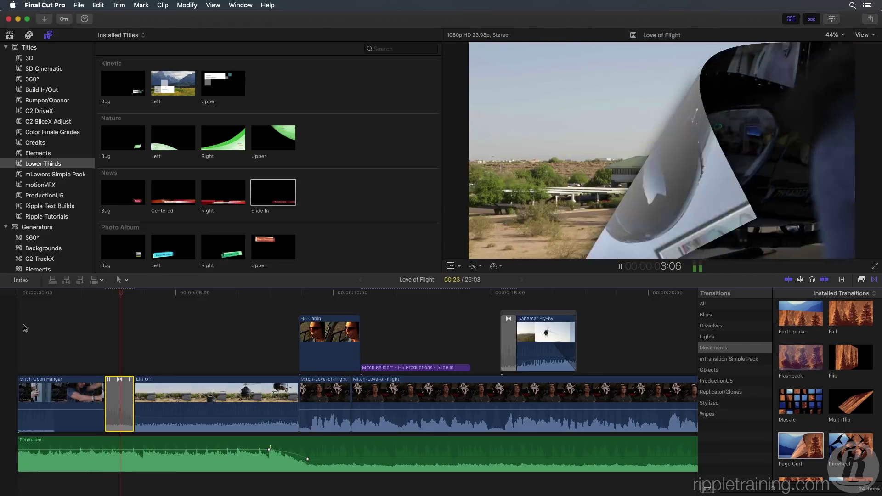
# Step: Stop playback and drag the Page Curl's direction handle in the viewer to a new curl angle
pyautogui.press('space')
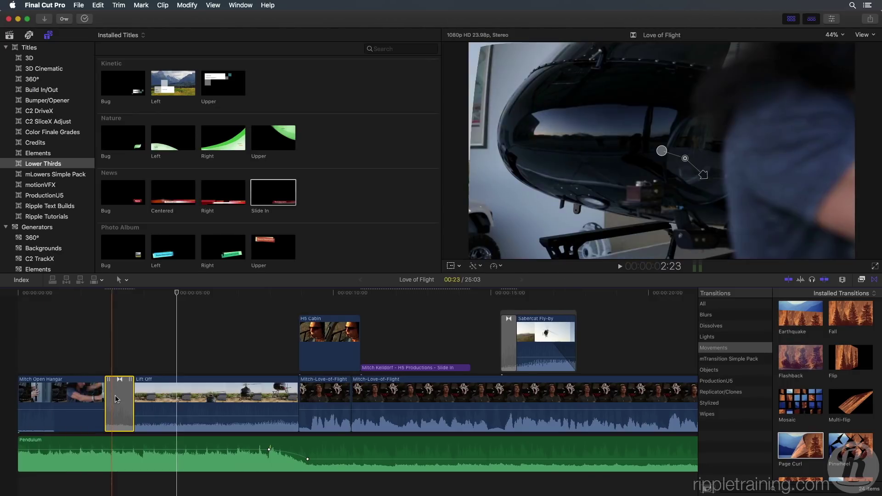
pyautogui.click(120, 391)
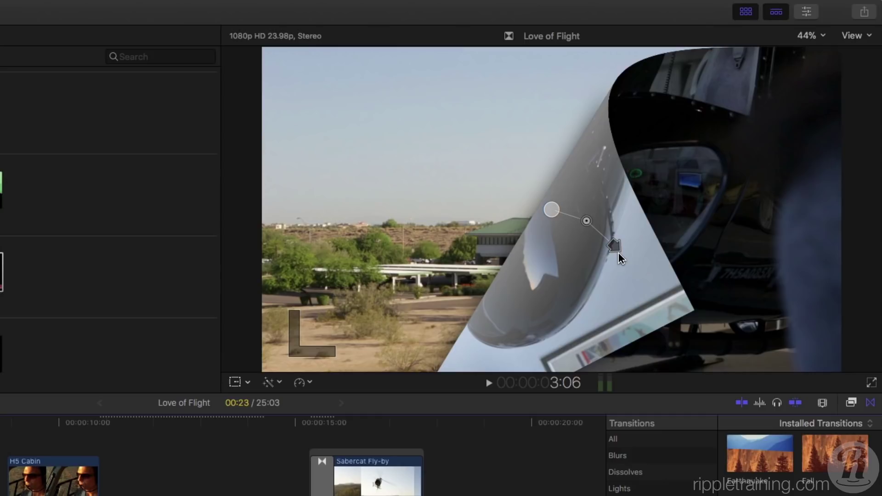
pyautogui.moveTo(618, 252)
pyautogui.mouseDown()
pyautogui.moveTo(578, 266)
pyautogui.moveTo(644, 228)
pyautogui.moveTo(637, 195)
pyautogui.moveTo(647, 230)
pyautogui.moveTo(621, 253)
pyautogui.mouseUp()
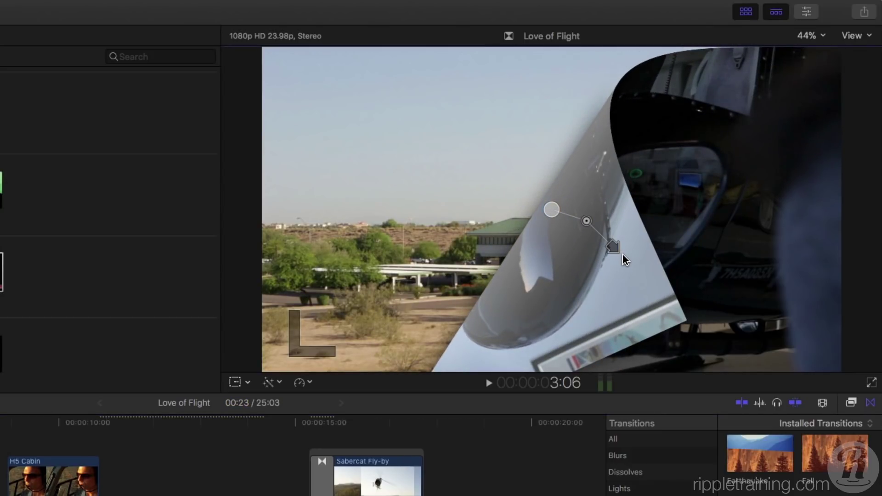
# Step: Set the Page Curl Radius to 18.0 and its Back Color to black in the Inspector
pyautogui.click(807, 12)
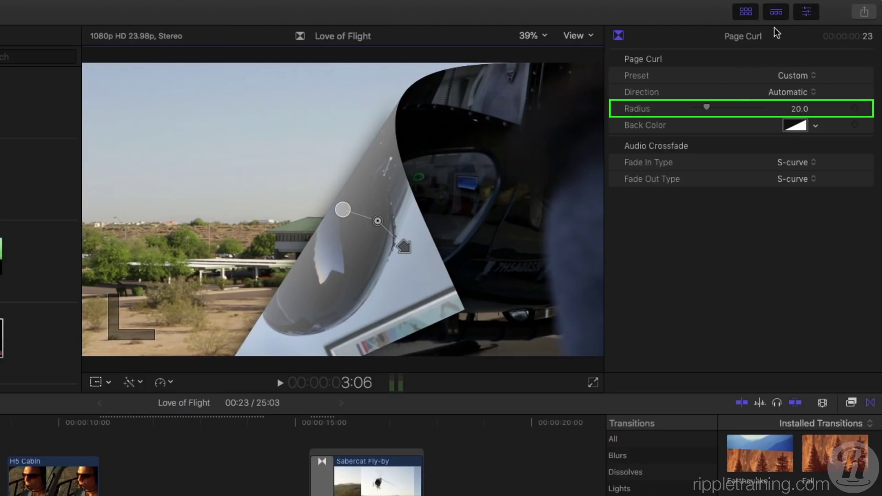
pyautogui.moveTo(708, 107)
pyautogui.mouseDown()
pyautogui.moveTo(715, 112)
pyautogui.moveTo(696, 112)
pyautogui.moveTo(710, 110)
pyautogui.mouseUp()
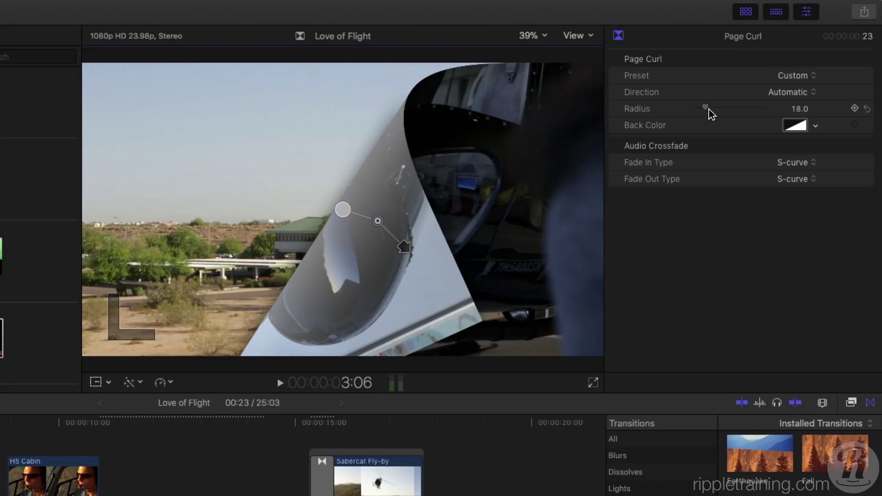
pyautogui.click(816, 126)
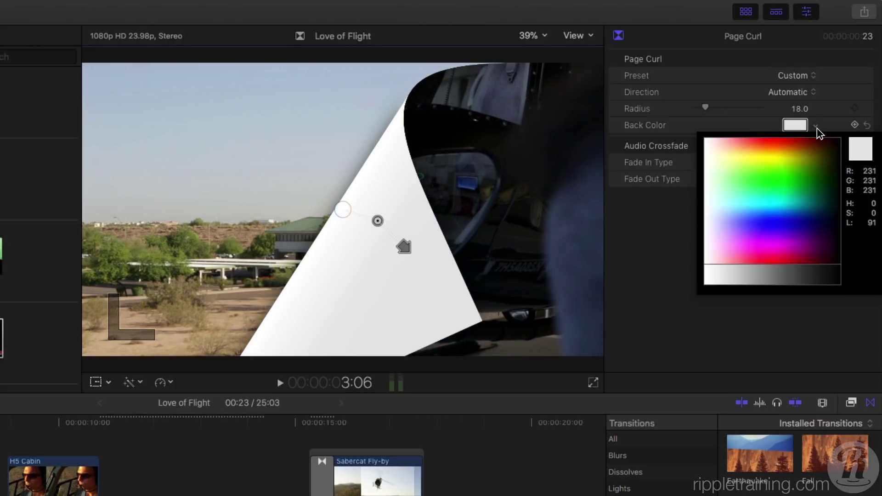
pyautogui.click(840, 276)
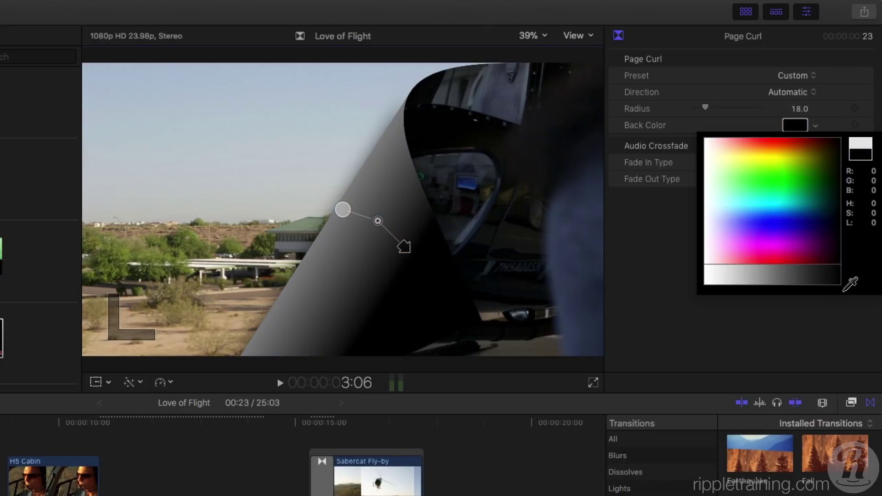
pyautogui.click(845, 285)
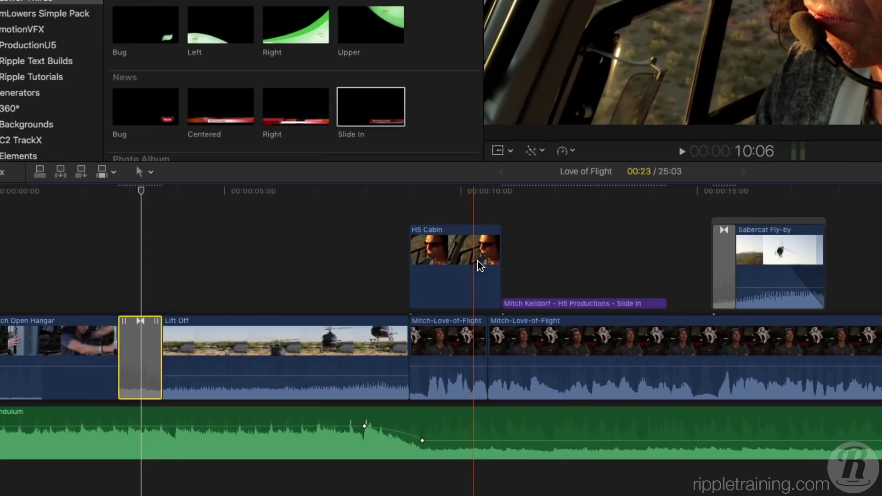
# Step: Disable the H5 Cabin clip and place the Flow dissolve on the Mitch-Love-of-Flight jump cut
pyautogui.rightClick(478, 260)
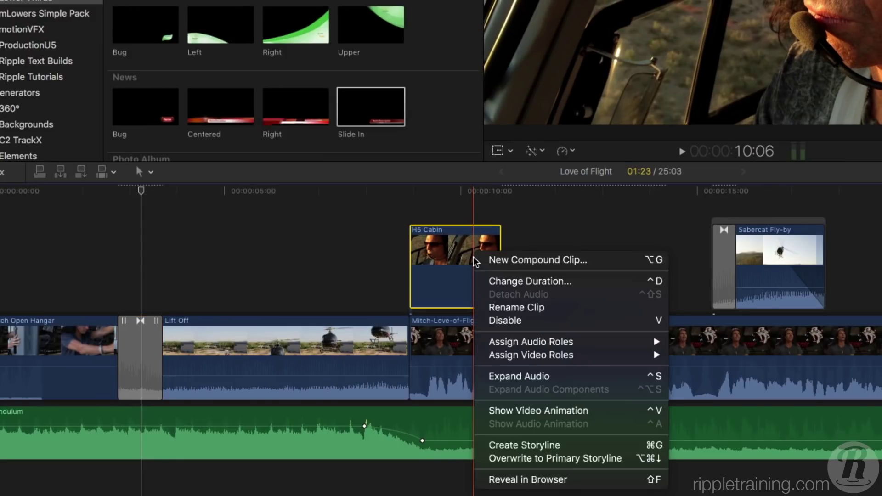
pyautogui.click(525, 321)
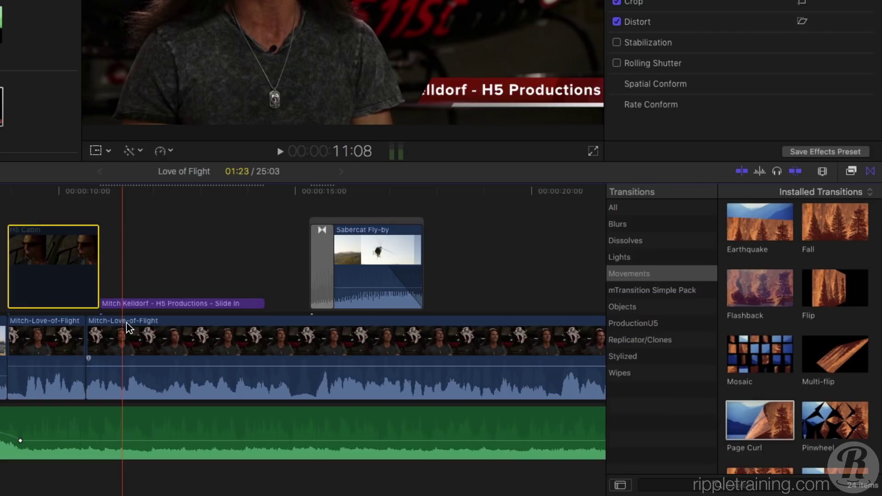
pyautogui.click(677, 244)
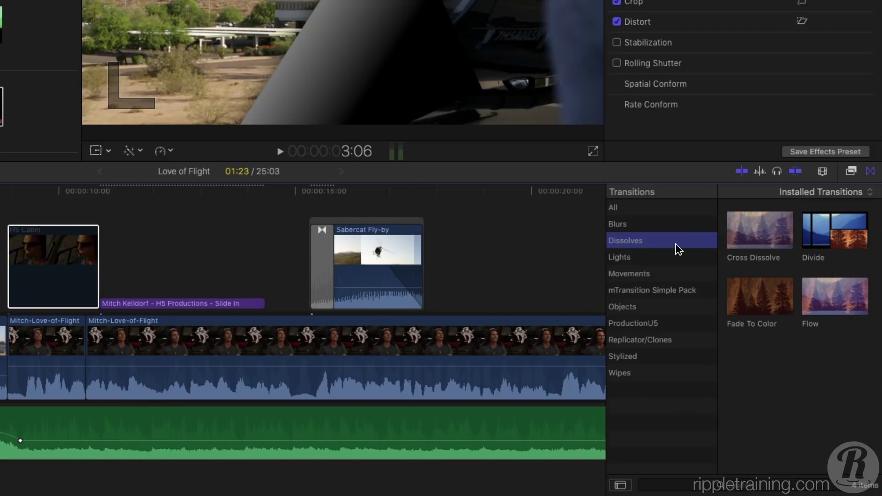
pyautogui.click(820, 295)
pyautogui.moveTo(837, 291); pyautogui.dragTo(79, 357)
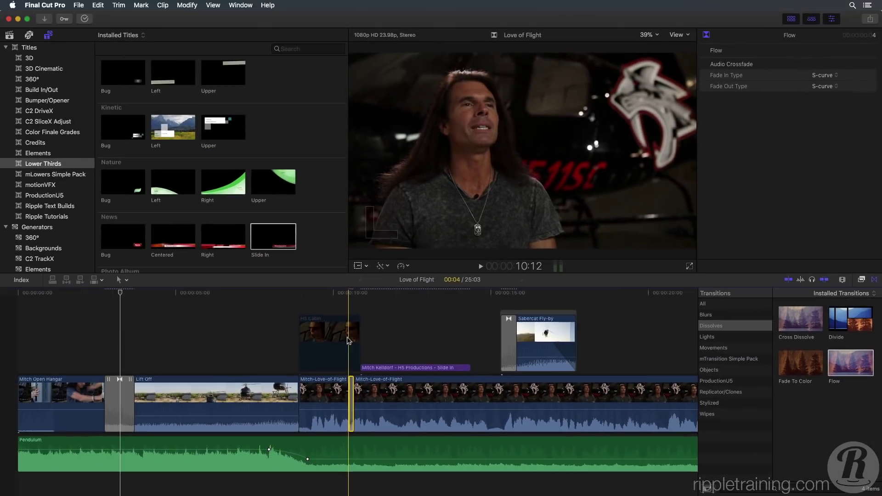
pyautogui.press('space')
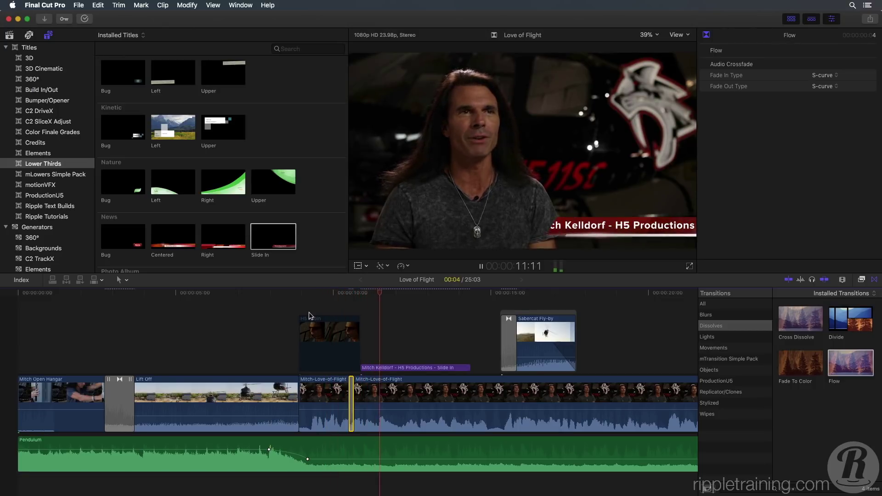
pyautogui.press('space')
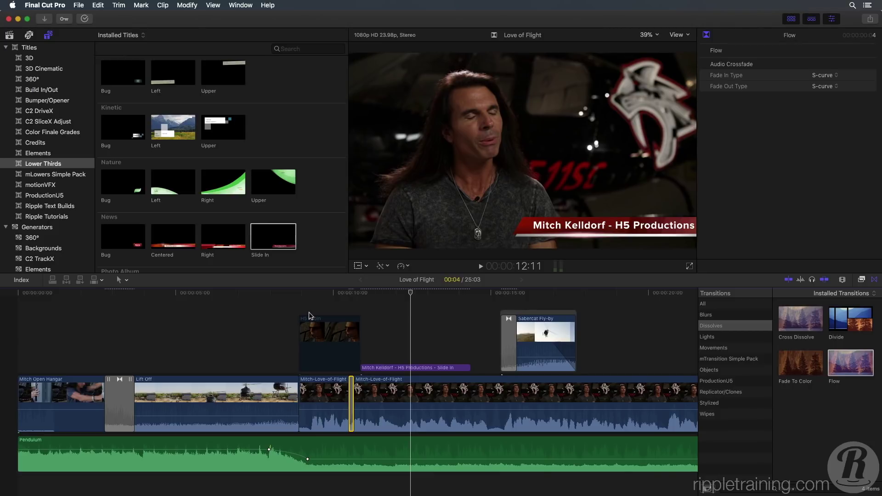
pyautogui.press('s')
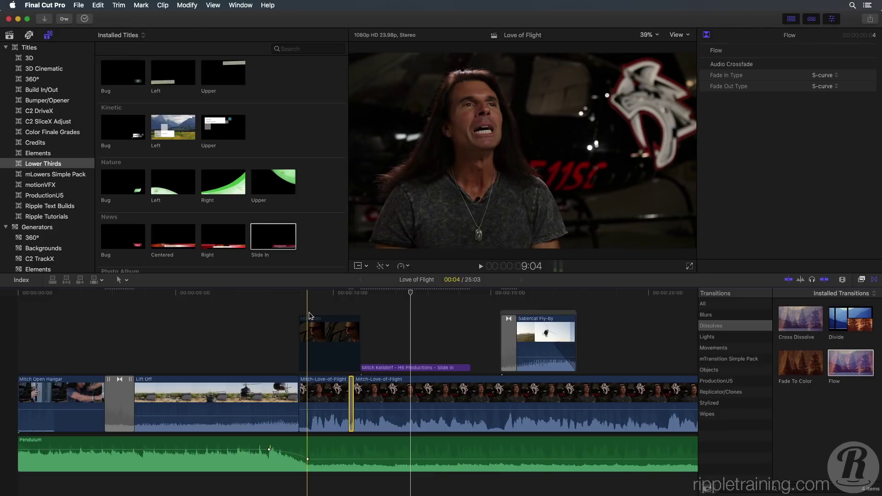
# Step: Append a roughly 4-second range of Into Sunset, video and audio, to the timeline's end
pyautogui.click(10, 37)
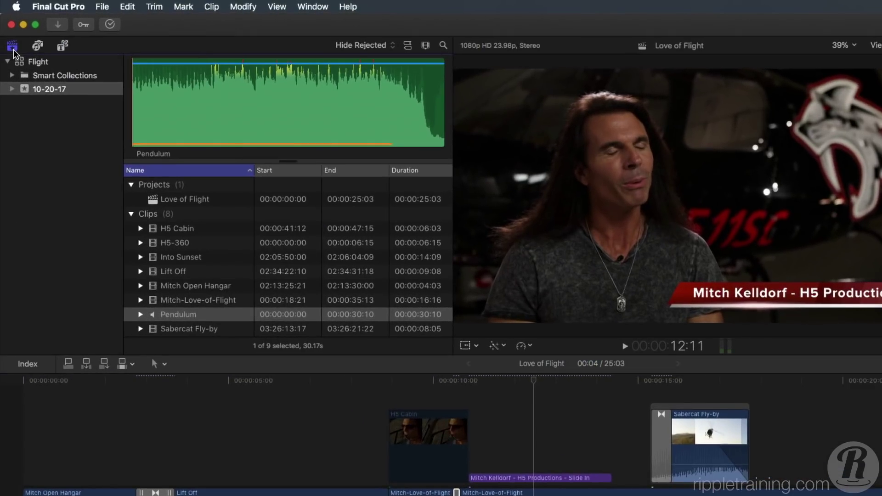
pyautogui.click(217, 266)
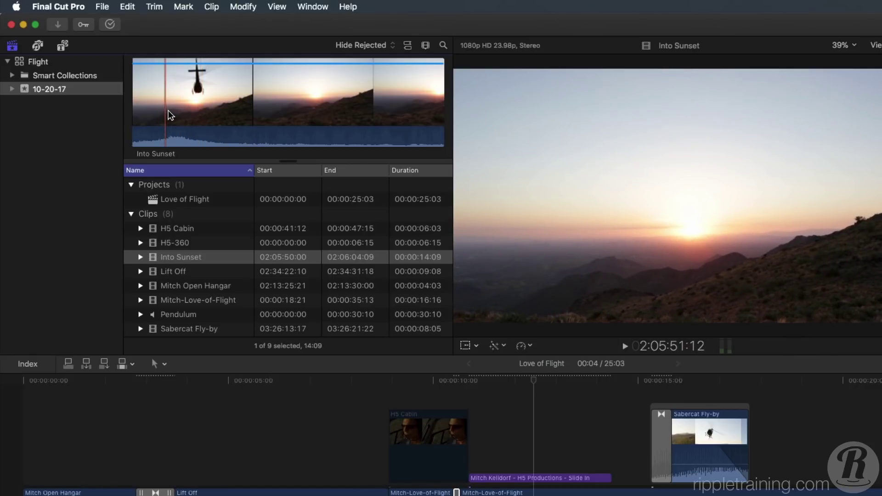
pyautogui.moveTo(168, 111); pyautogui.dragTo(268, 111)
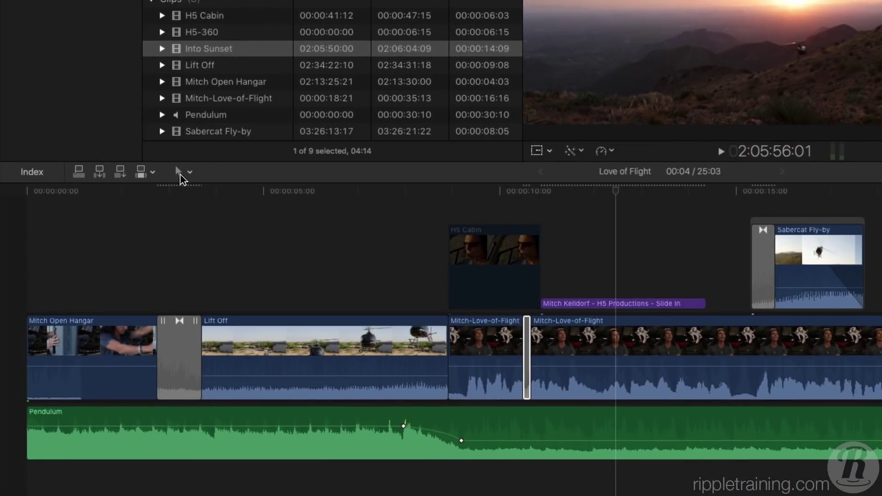
pyautogui.click(153, 173)
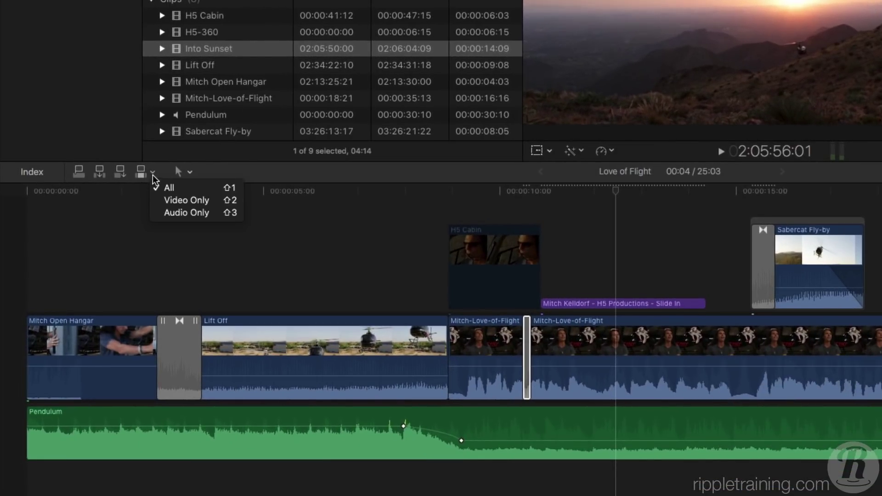
pyautogui.click(183, 186)
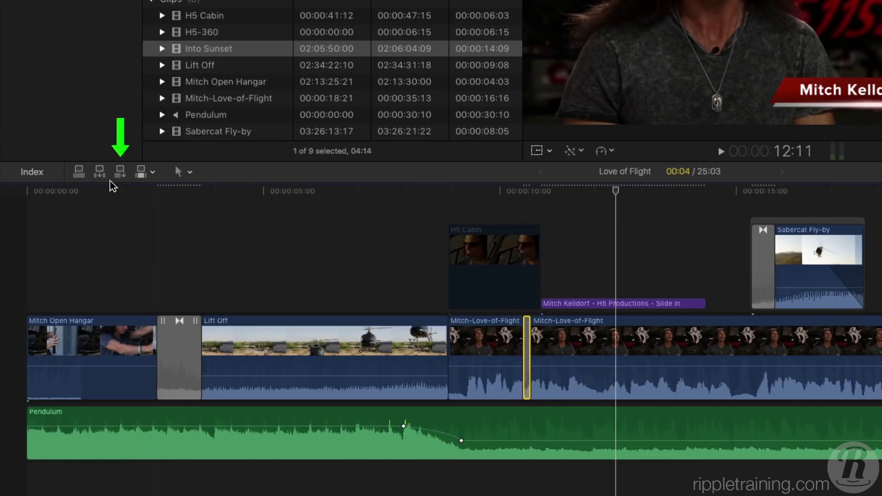
pyautogui.click(120, 173)
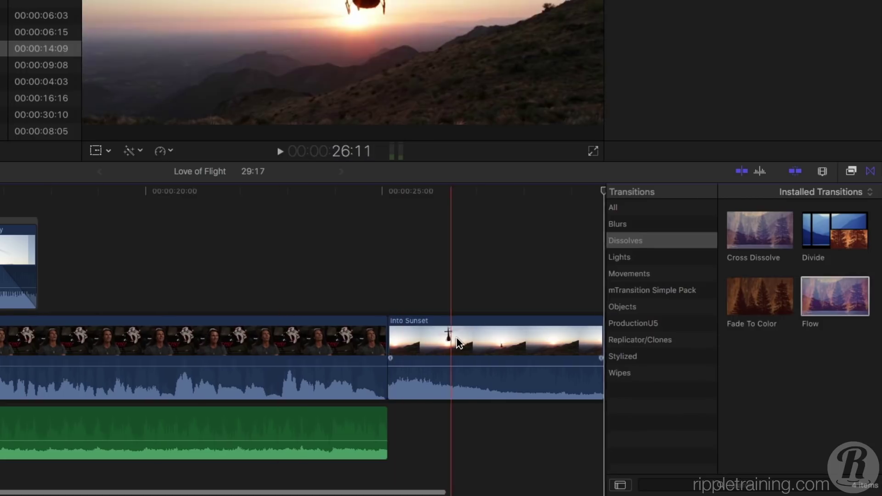
# Step: Add the default Cross Dissolve to Into Sunset's end edit with Command-T
pyautogui.hscroll(2, 506, 345)
pyautogui.click(568, 342)
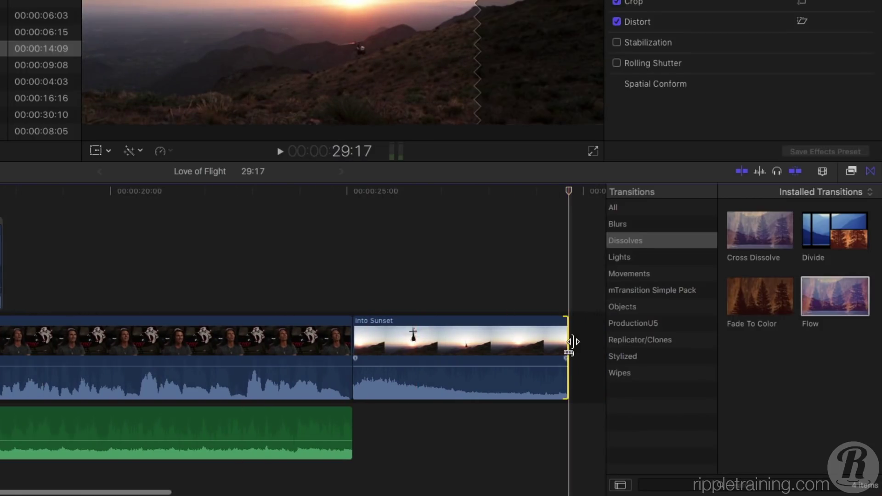
pyautogui.press('super+t')
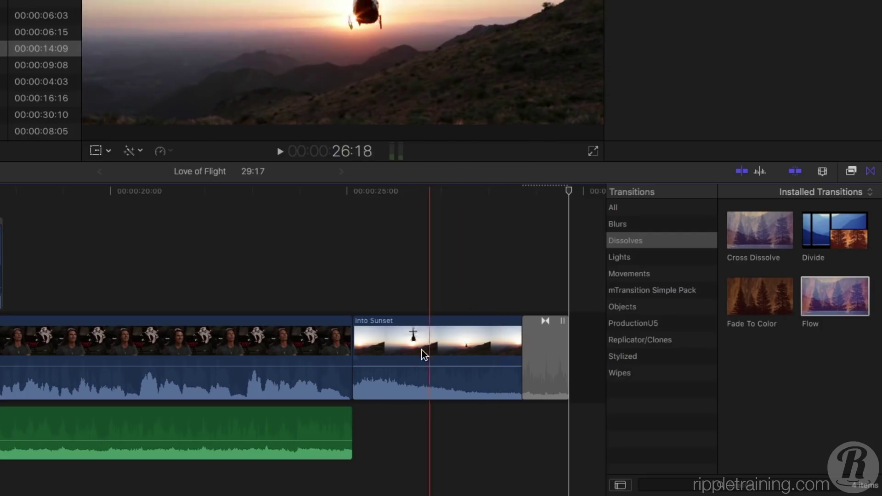
# Step: Extend the Pendulum music to the project end and play back the ending
pyautogui.moveTo(353, 425); pyautogui.dragTo(574, 432)
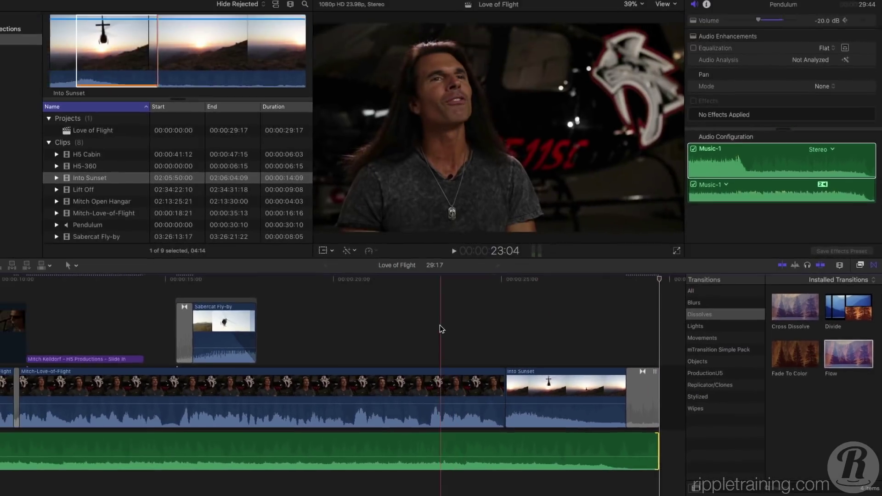
pyautogui.press('space')
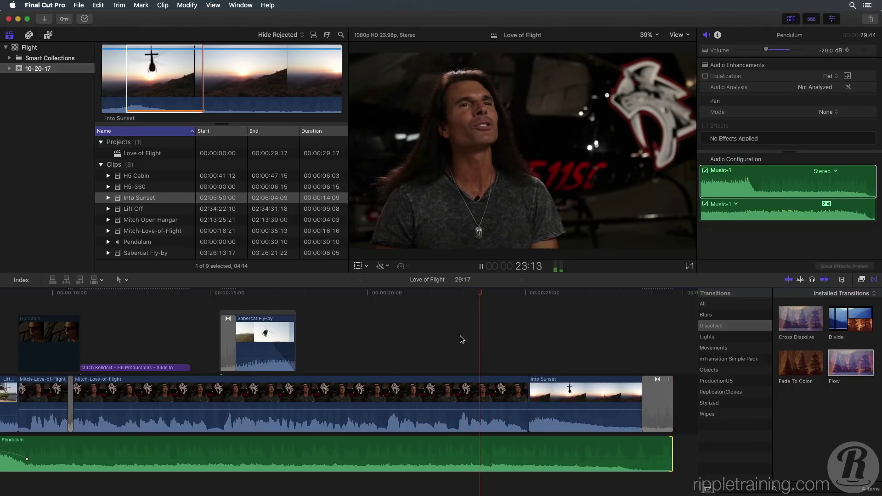